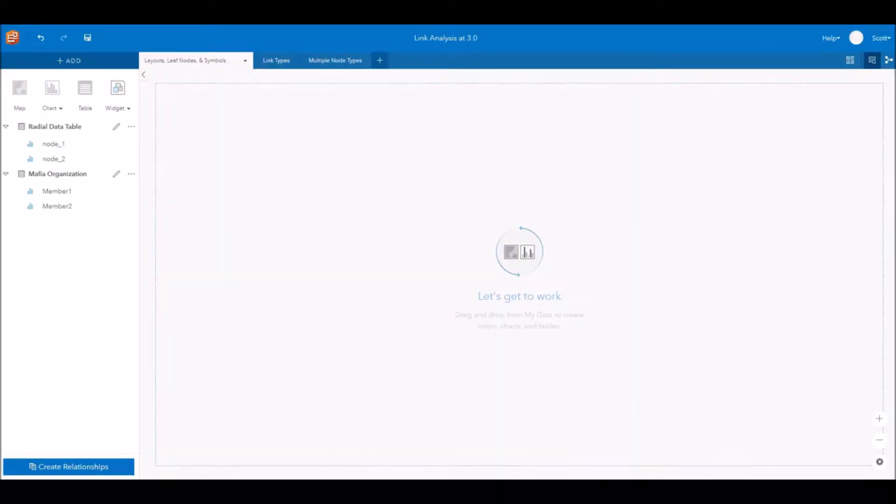
# Create a link chart from the node_1 and node_2 fields of the Radial Data Table.
pyautogui.click(14, 146)
pyautogui.click(15, 159)
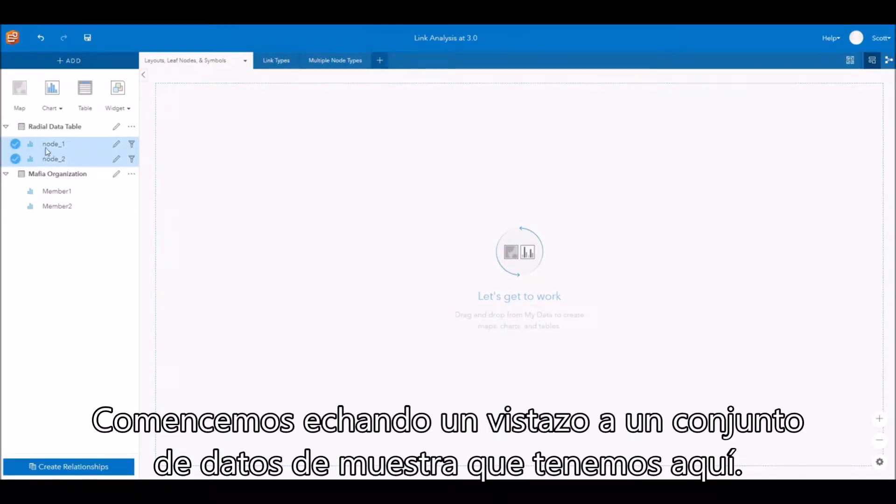
pyautogui.moveTo(46, 149); pyautogui.dragTo(290, 209)
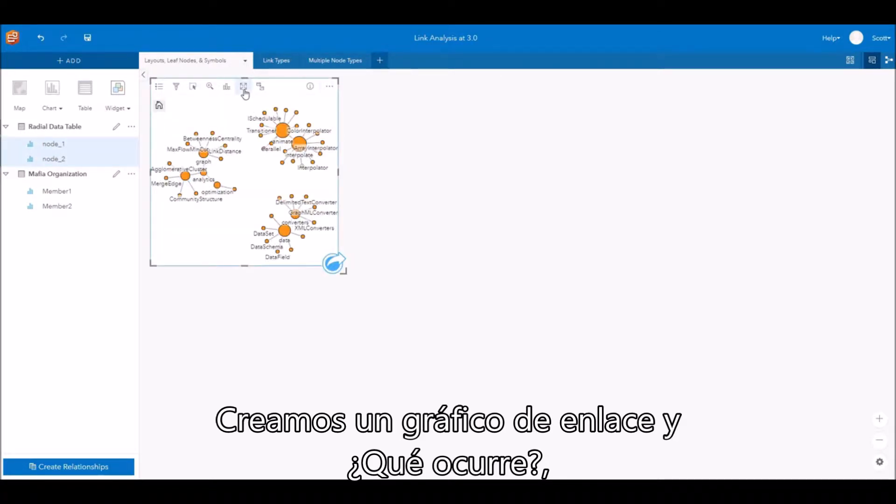
# Try the Hierarchical layout on the link chart, and set its layout to Radial.
pyautogui.click(169, 95)
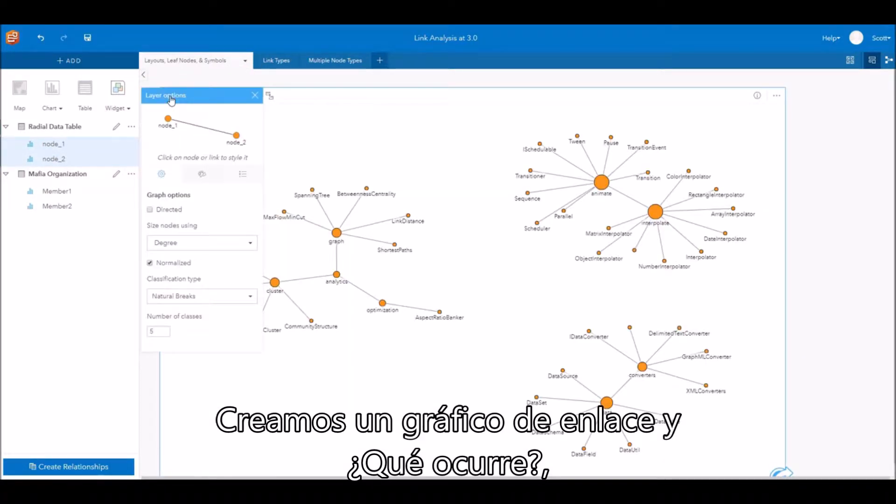
pyautogui.click(201, 174)
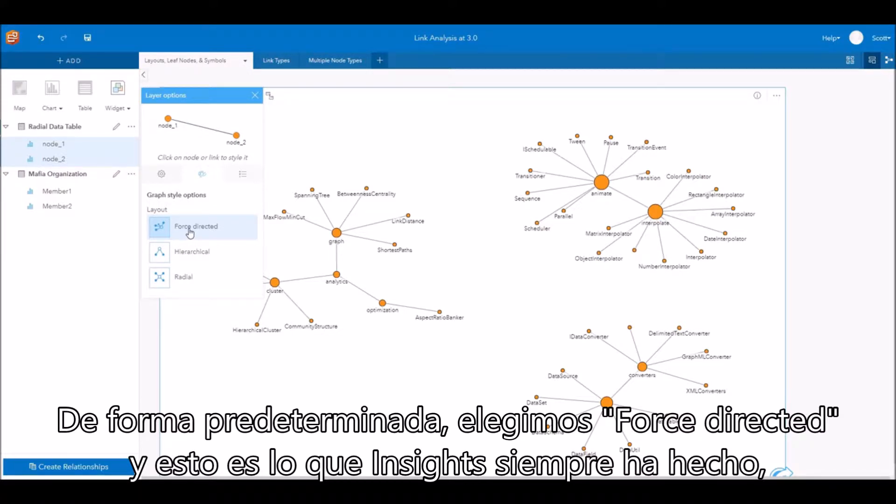
pyautogui.click(196, 258)
pyautogui.click(192, 283)
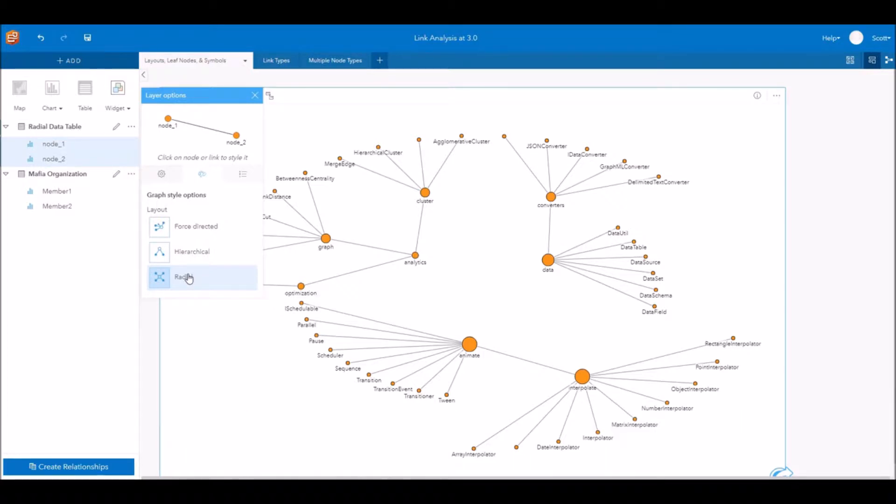
# Remove the radial link chart and create a link chart from the Member1 and Member2 fields of Mafia Organization.
pyautogui.click(776, 96)
pyautogui.click(795, 112)
pyautogui.click(15, 191)
pyautogui.click(16, 206)
pyautogui.moveTo(51, 194); pyautogui.dragTo(301, 214)
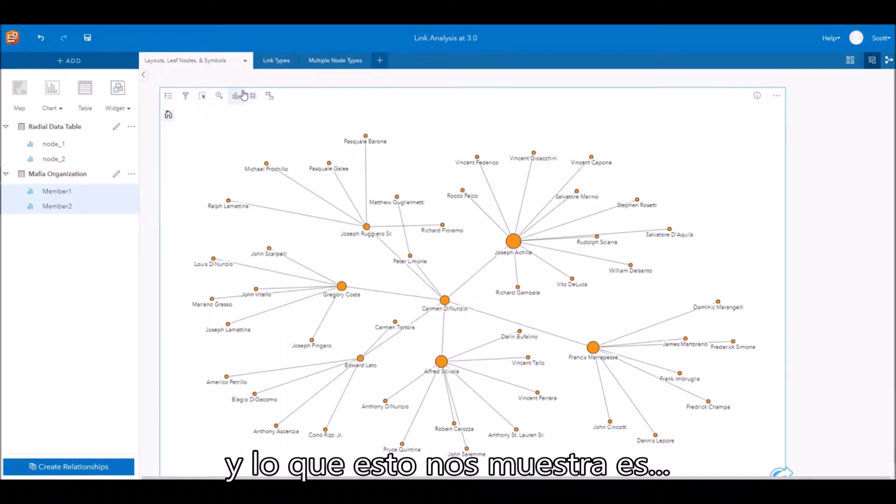
# Set the layout of the Mafia Organization link chart to Hierarchical.
pyautogui.click(168, 103)
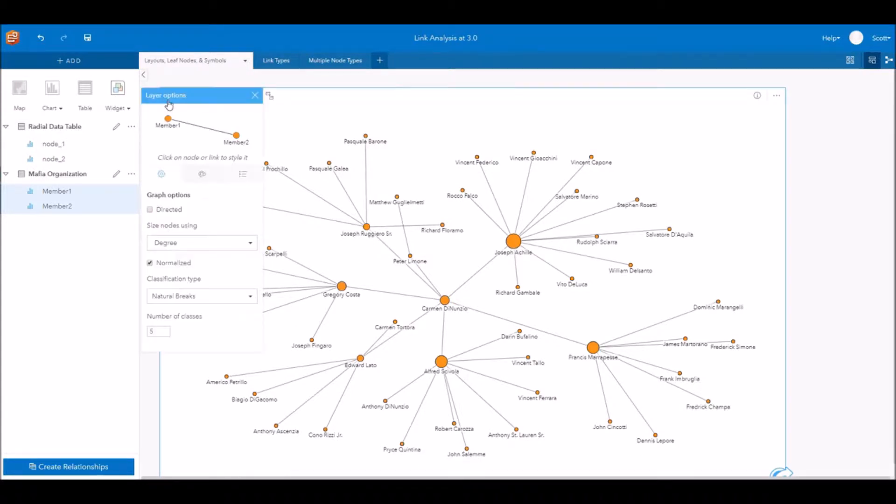
pyautogui.click(199, 177)
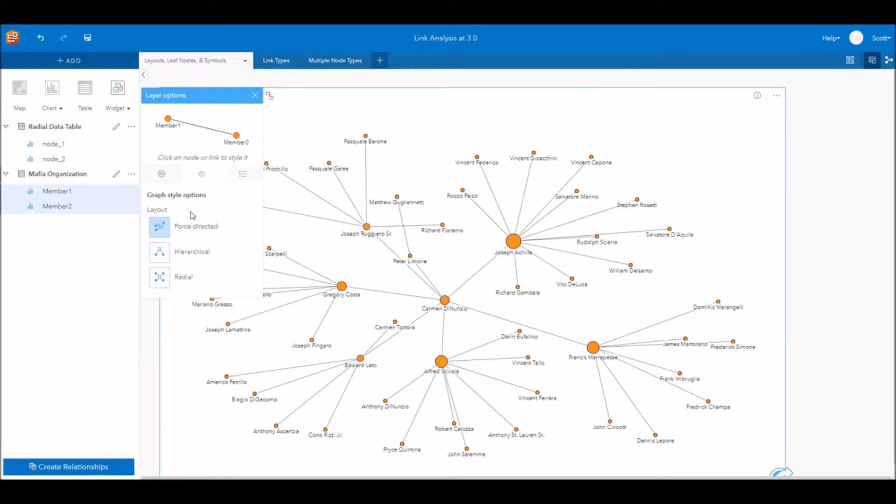
pyautogui.click(179, 253)
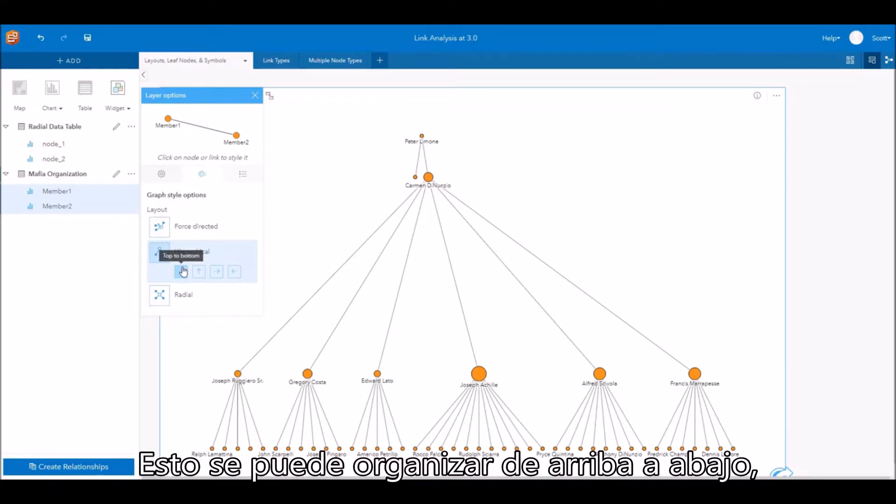
# Try the bottom-to-top, left-to-right and right-to-left orientations of the hierarchy, and return it to top to bottom.
pyautogui.click(198, 272)
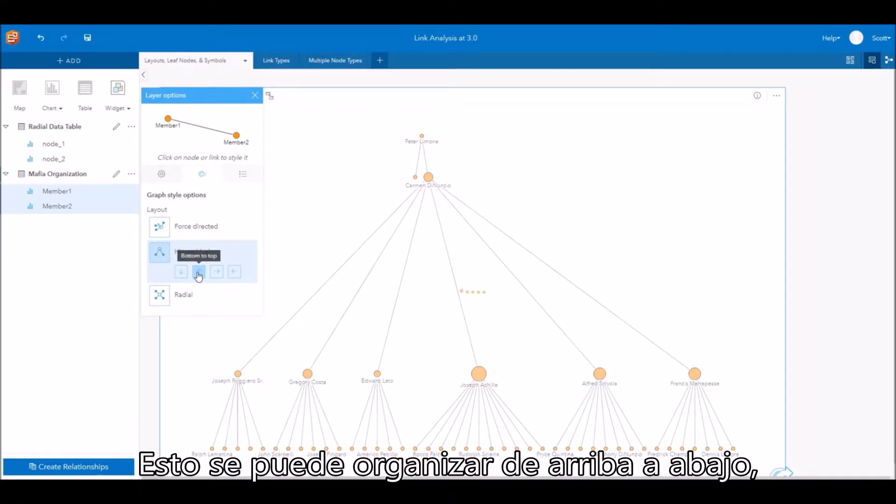
pyautogui.click(217, 272)
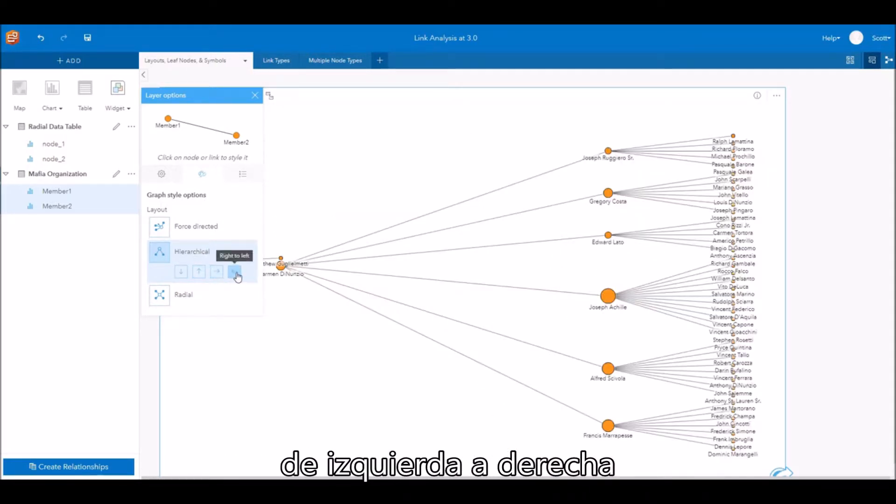
pyautogui.click(235, 273)
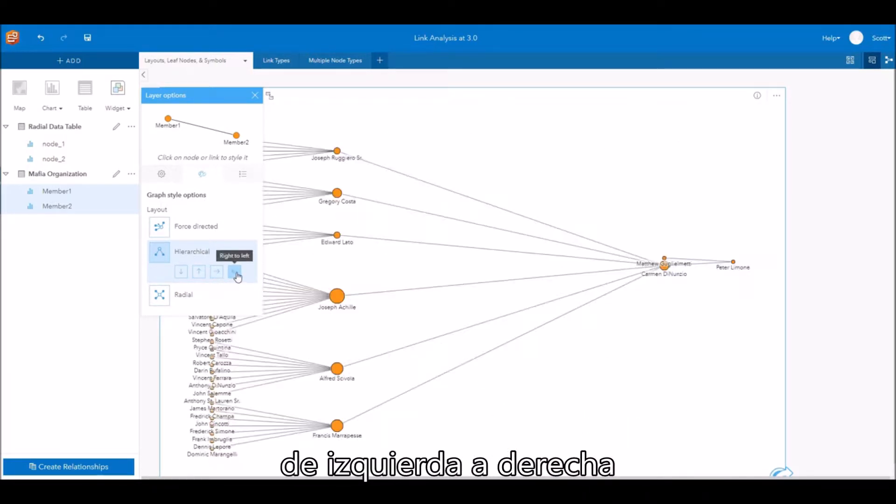
pyautogui.click(181, 273)
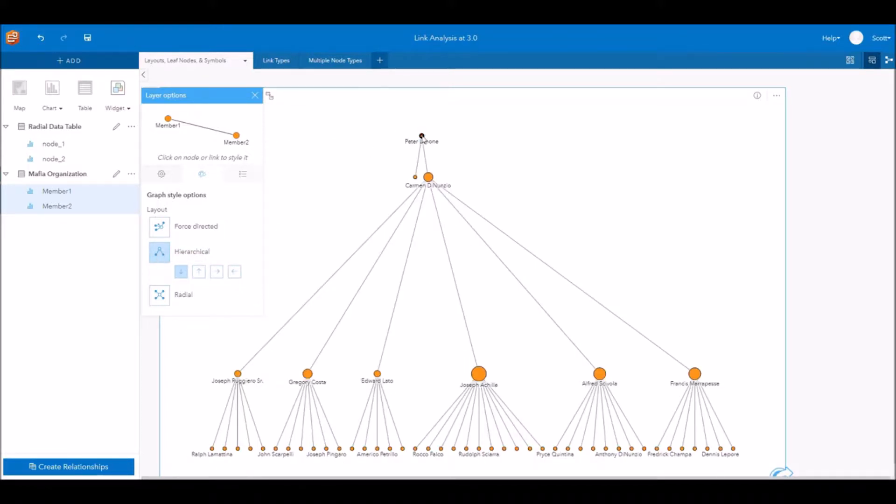
# Hide the leaf nodes of the root node and of the leftmost third-level node in the hierarchy.
pyautogui.click(423, 136)
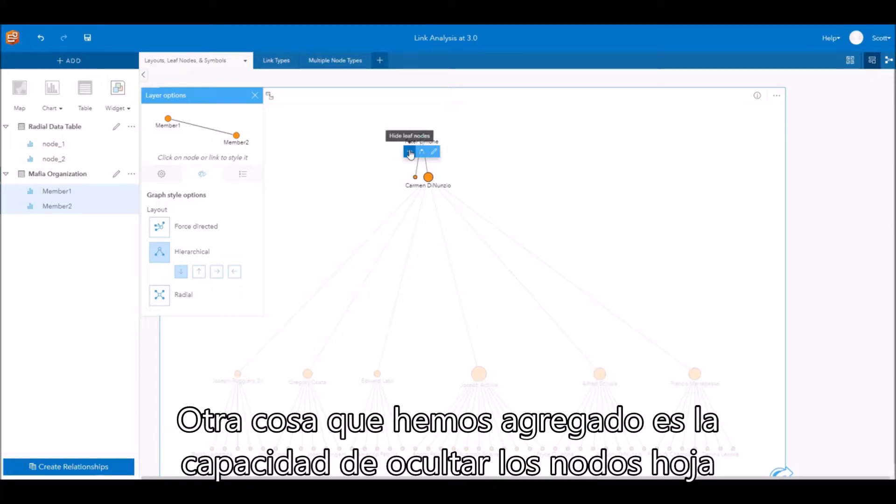
pyautogui.click(409, 153)
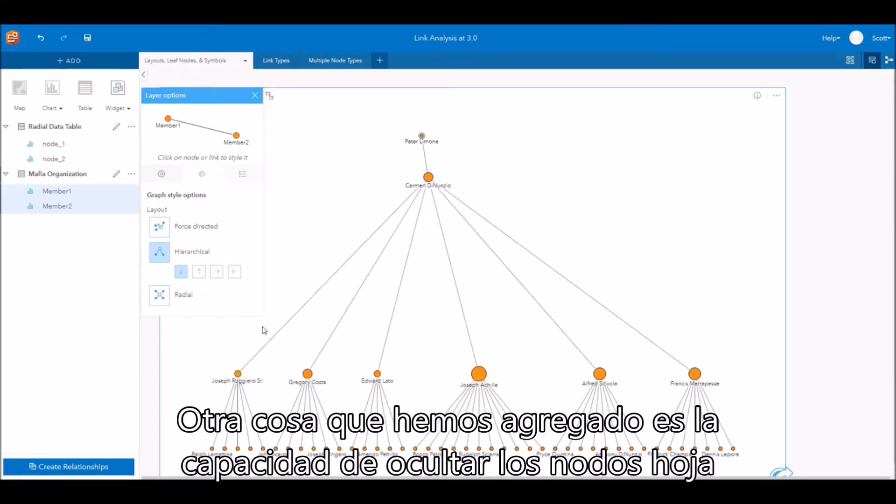
pyautogui.click(238, 374)
pyautogui.click(226, 389)
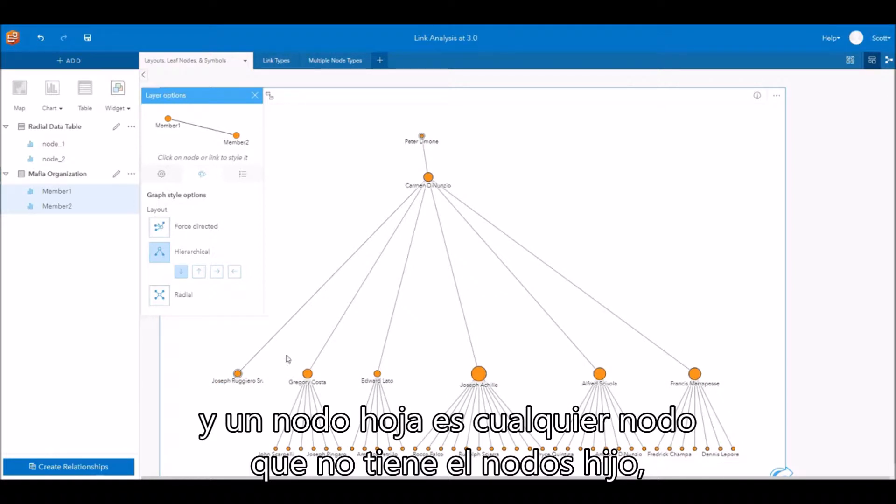
# Check the options offered for the second-level node, and show the leaf nodes of the leftmost third-level node again.
pyautogui.moveTo(429, 177)
pyautogui.click(429, 179)
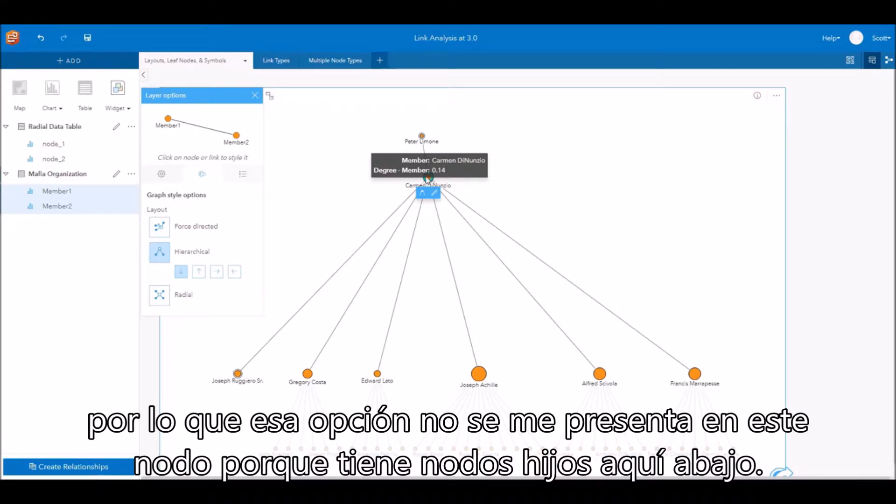
pyautogui.click(298, 367)
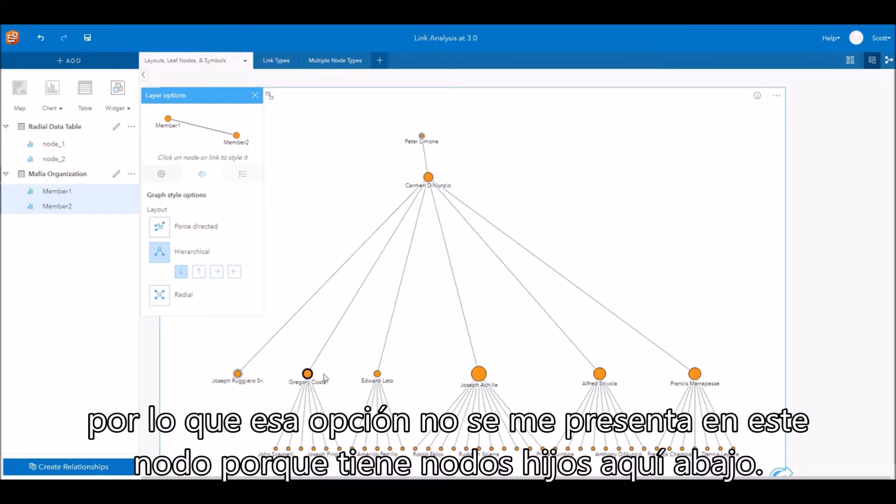
pyautogui.click(238, 374)
pyautogui.click(225, 389)
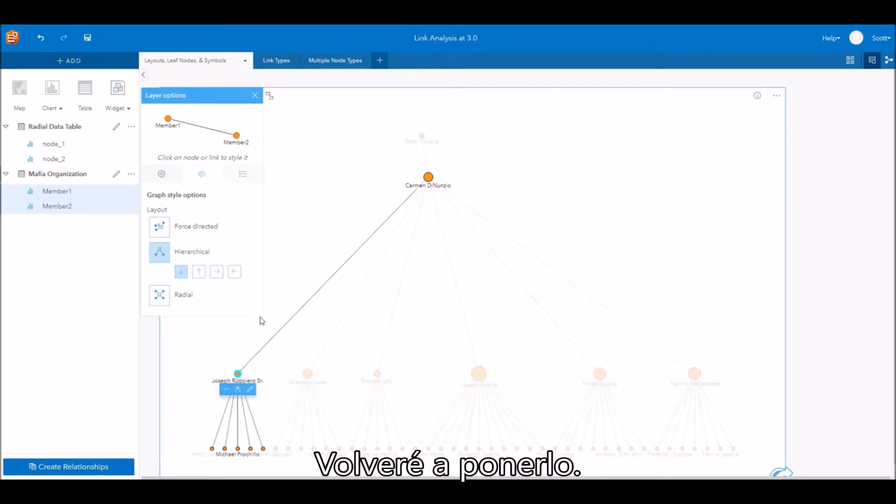
# Style the second-level node with the Criminal symbol shape at a size of about 35 px.
pyautogui.click(429, 178)
pyautogui.click(437, 196)
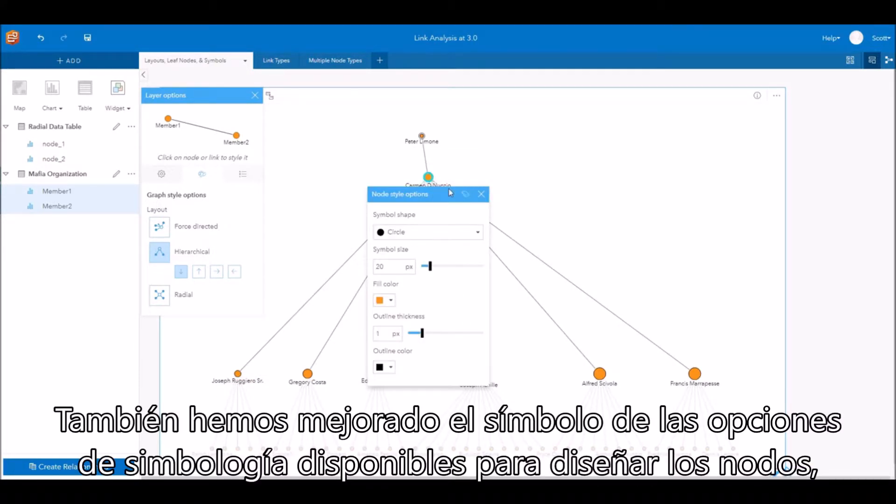
pyautogui.click(478, 233)
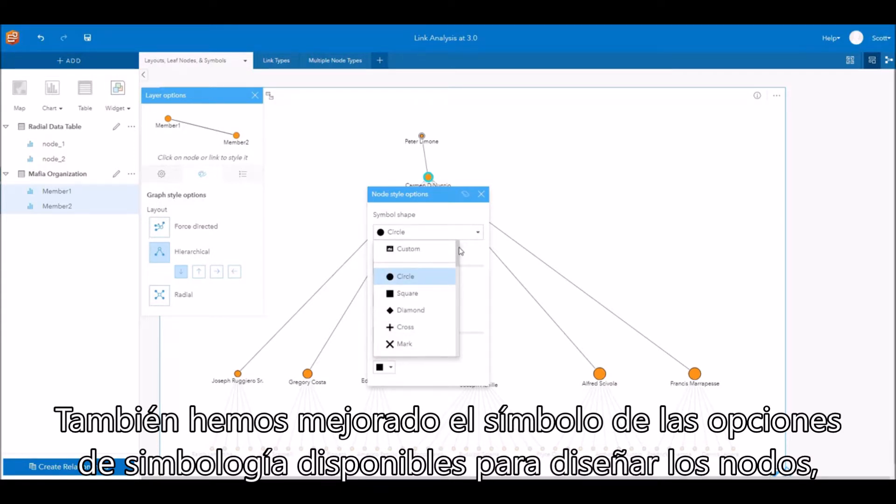
pyautogui.moveTo(460, 252); pyautogui.dragTo(456, 299)
pyautogui.click(428, 280)
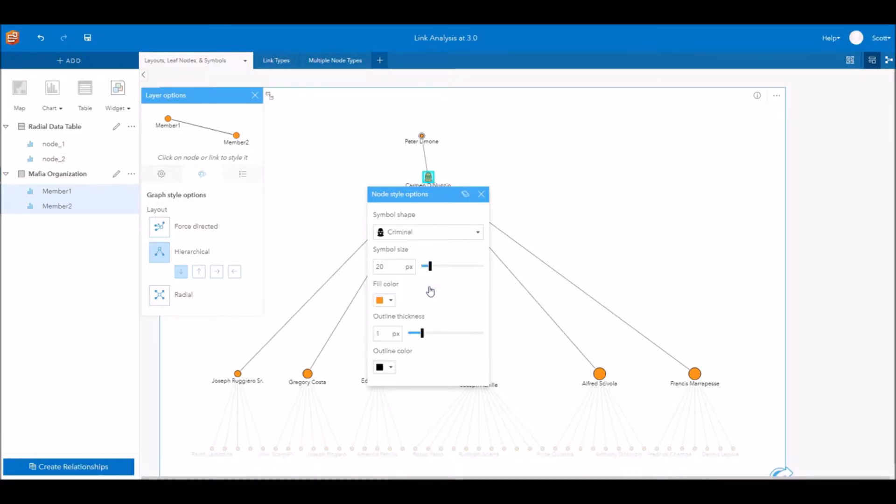
pyautogui.moveTo(429, 271); pyautogui.dragTo(438, 268)
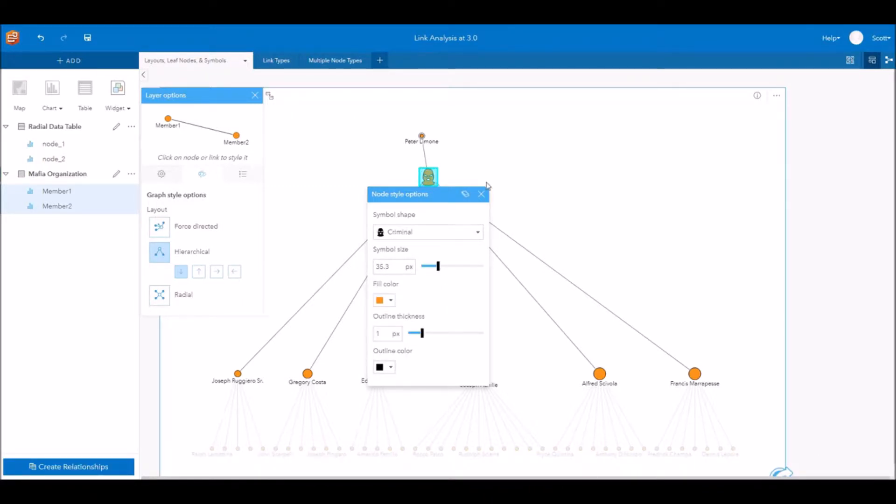
pyautogui.click(481, 194)
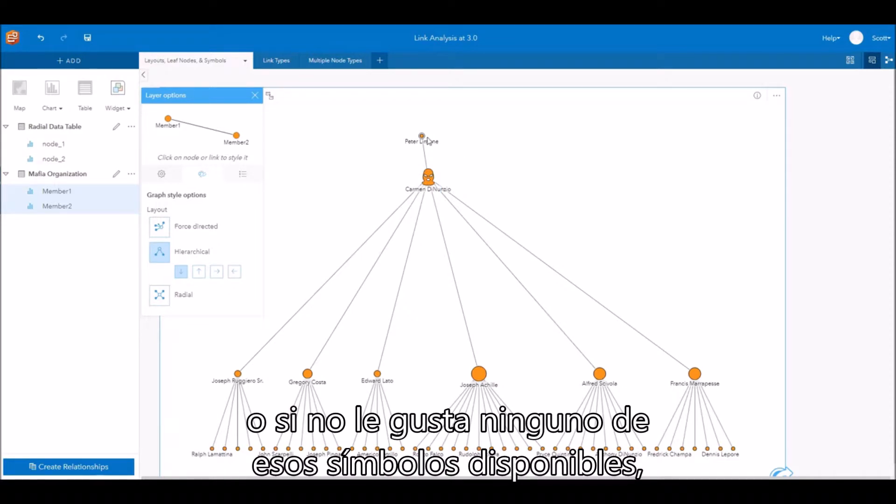
# Give the root node a custom symbol using the portrait JPG from the data folder, and enlarge the symbol.
pyautogui.click(422, 137)
pyautogui.click(440, 158)
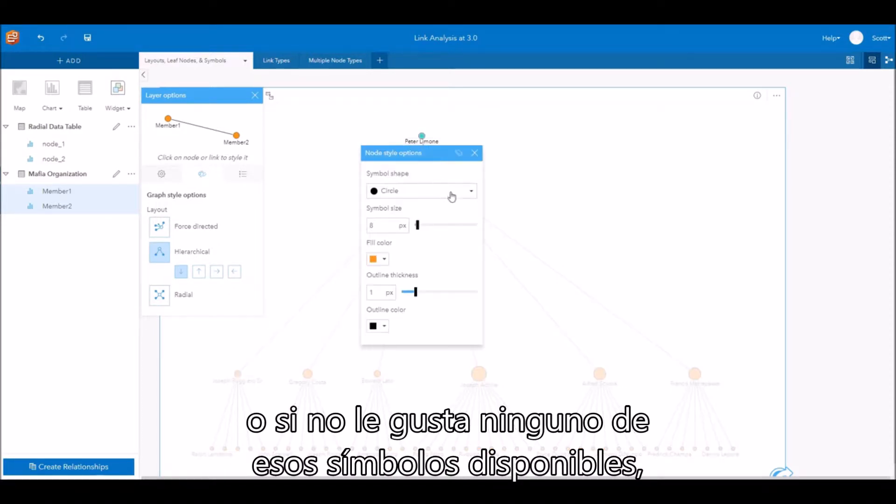
pyautogui.click(472, 195)
pyautogui.click(418, 208)
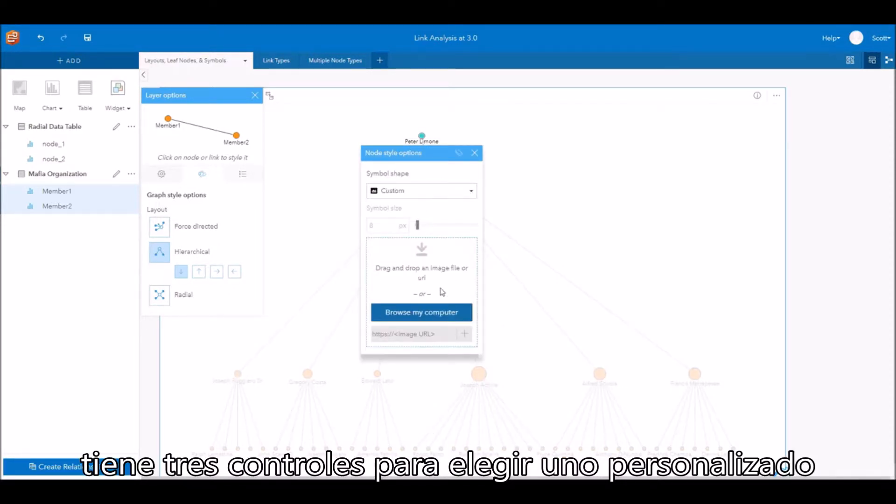
pyautogui.click(428, 314)
pyautogui.click(278, 256)
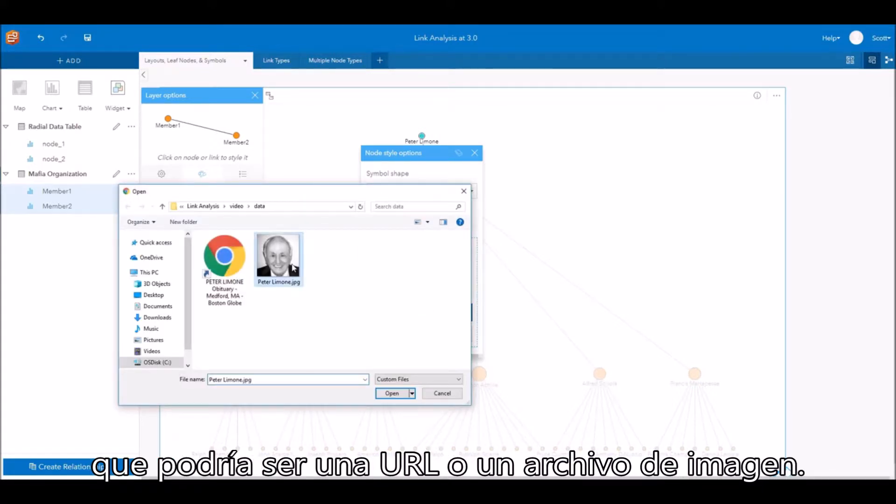
pyautogui.click(394, 391)
pyautogui.moveTo(417, 226); pyautogui.dragTo(426, 227)
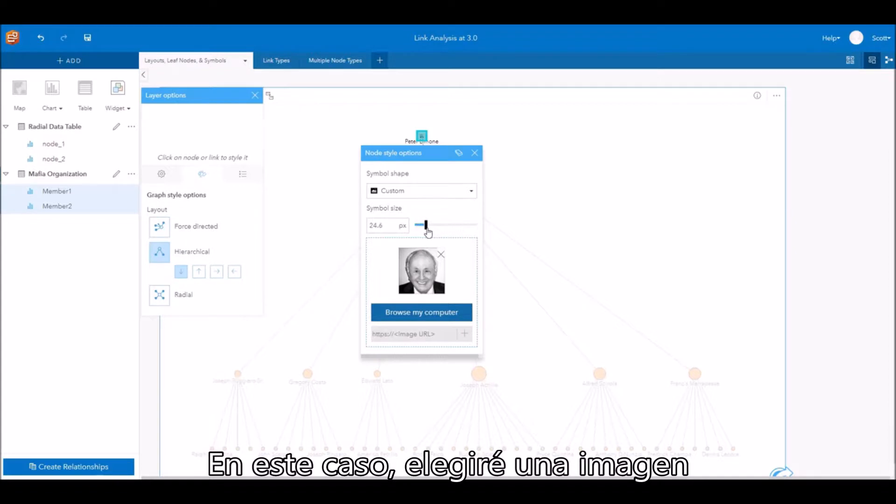
pyautogui.click(475, 153)
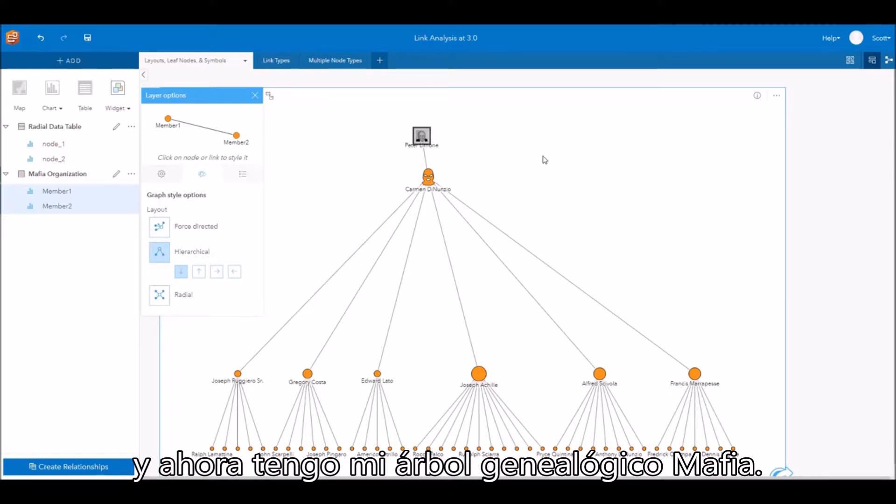
# On the Link Types page, create a link map from Supplier Location and Retail_Regions of Sales Orders and maximize its card.
pyautogui.click(278, 64)
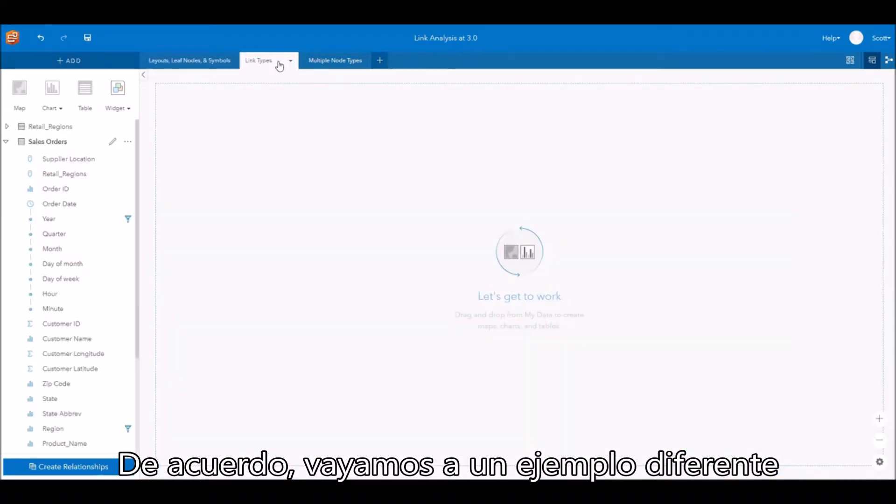
pyautogui.click(15, 159)
pyautogui.click(15, 174)
pyautogui.moveTo(52, 166); pyautogui.dragTo(218, 182)
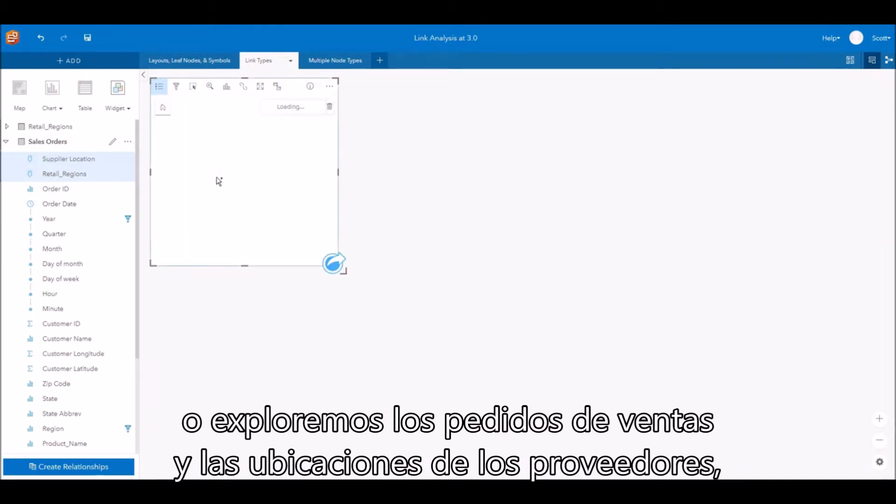
pyautogui.click(260, 90)
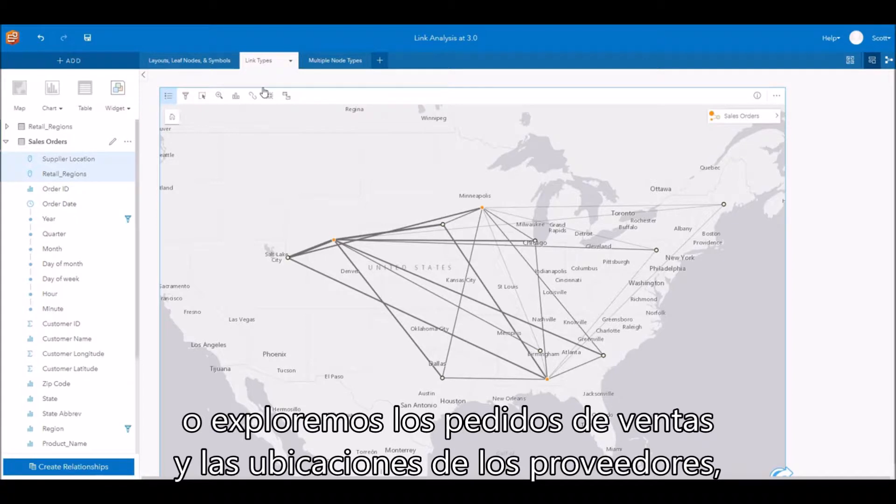
# Turn on directional flow for the Sales Orders link map.
pyautogui.click(171, 100)
pyautogui.click(169, 96)
pyautogui.click(778, 115)
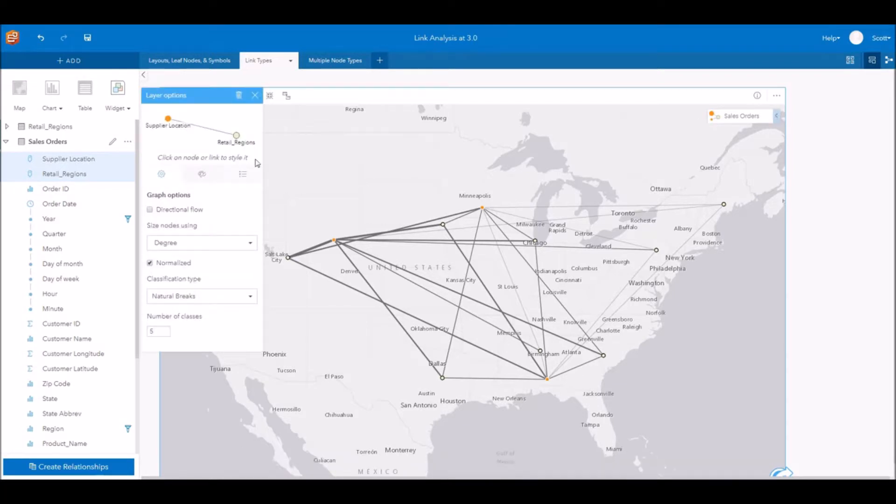
pyautogui.click(150, 209)
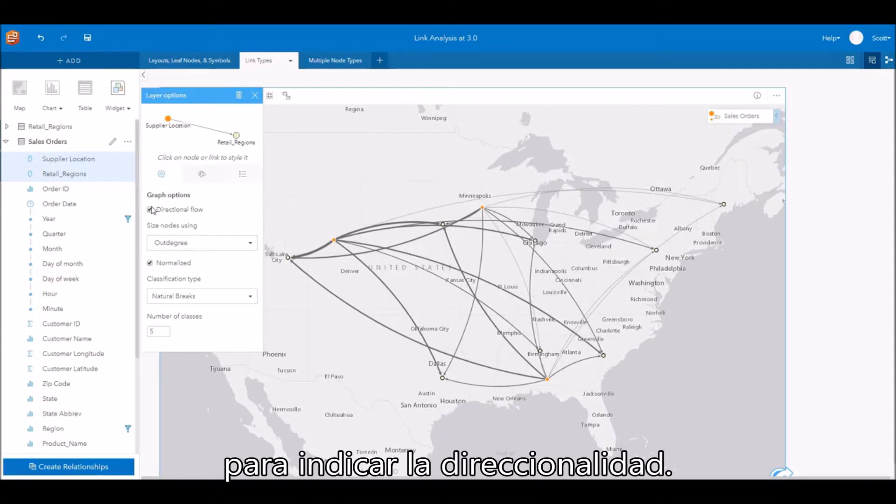
# Check the node sizing choices, keeping Outdegree, and look over the available classification types.
pyautogui.click(250, 244)
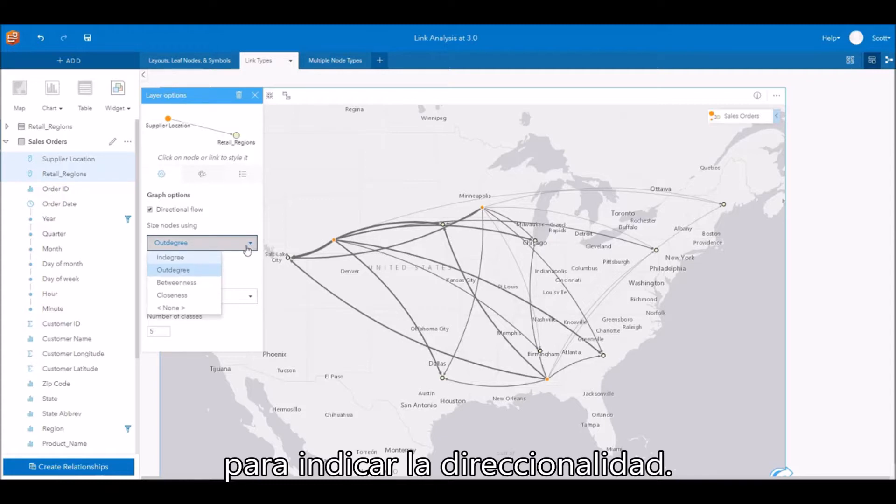
pyautogui.click(203, 270)
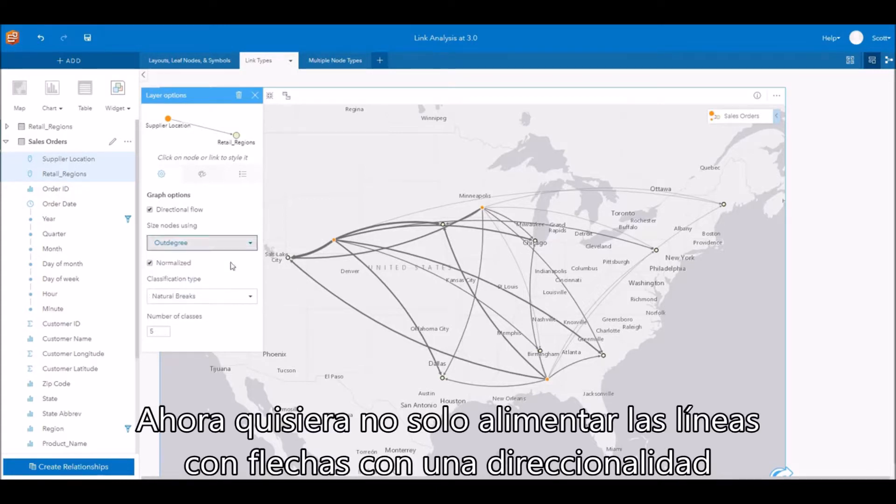
pyautogui.click(251, 296)
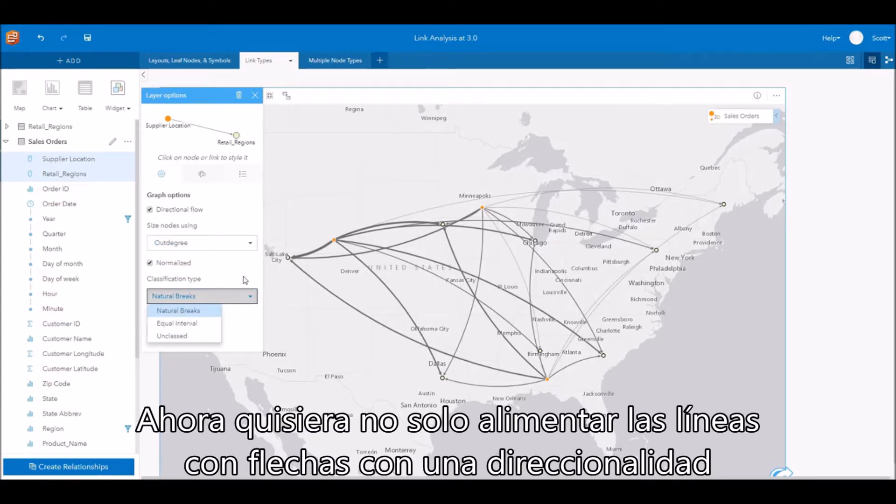
pyautogui.click(245, 280)
# Weight the link between Supplier Location and Retail_Regions by the Quantity field.
pyautogui.click(198, 127)
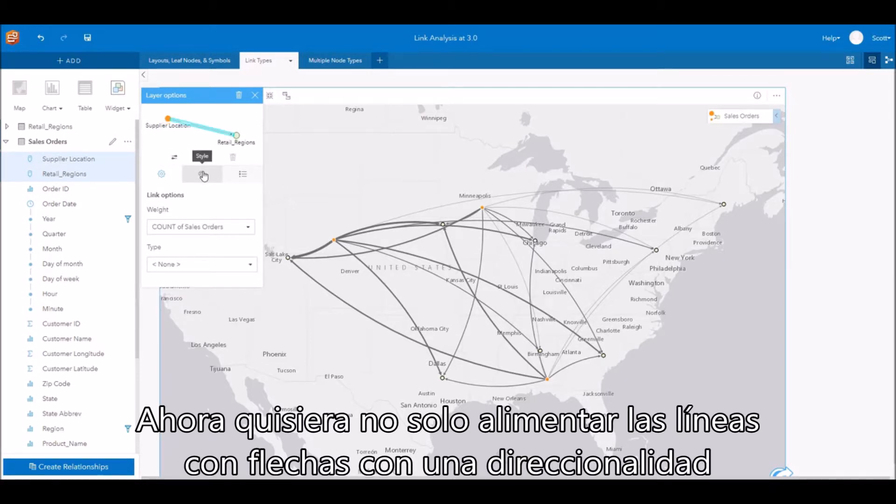
pyautogui.click(243, 227)
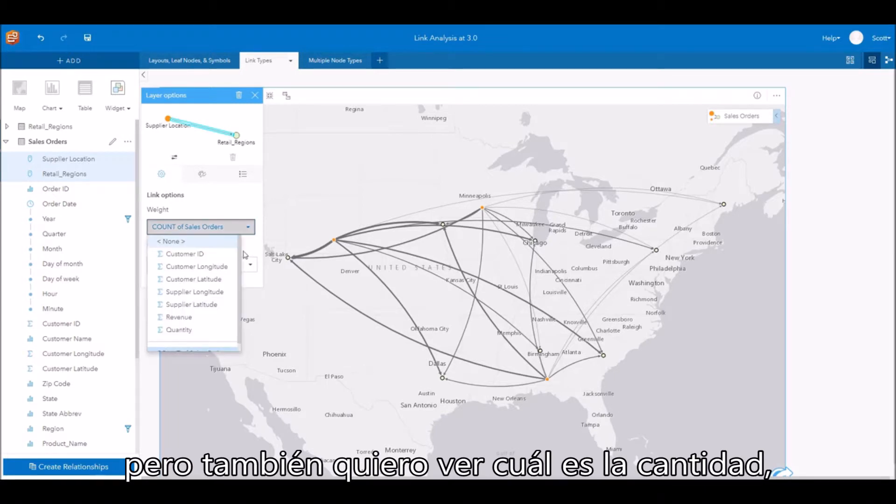
pyautogui.click(177, 330)
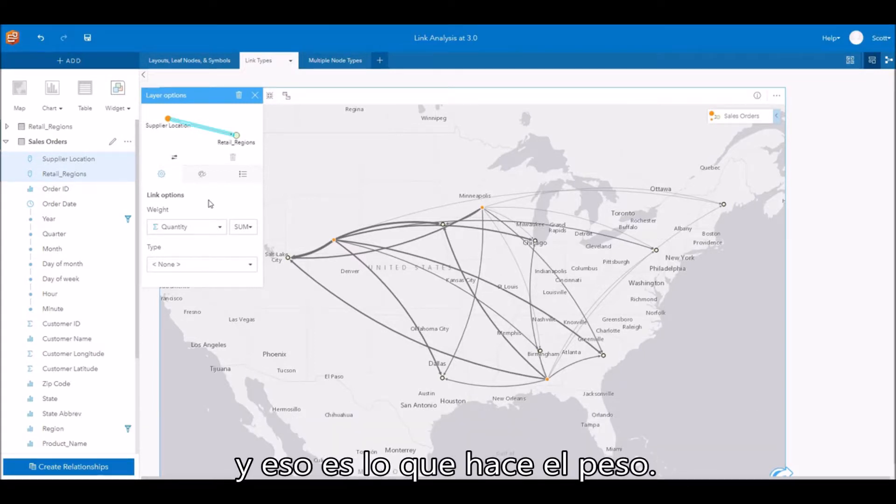
# Set the link type to Order Date - Year and display the legend of the link categories.
pyautogui.click(252, 264)
pyautogui.moveTo(256, 290); pyautogui.dragTo(256, 343)
pyautogui.moveTo(257, 354); pyautogui.dragTo(258, 359)
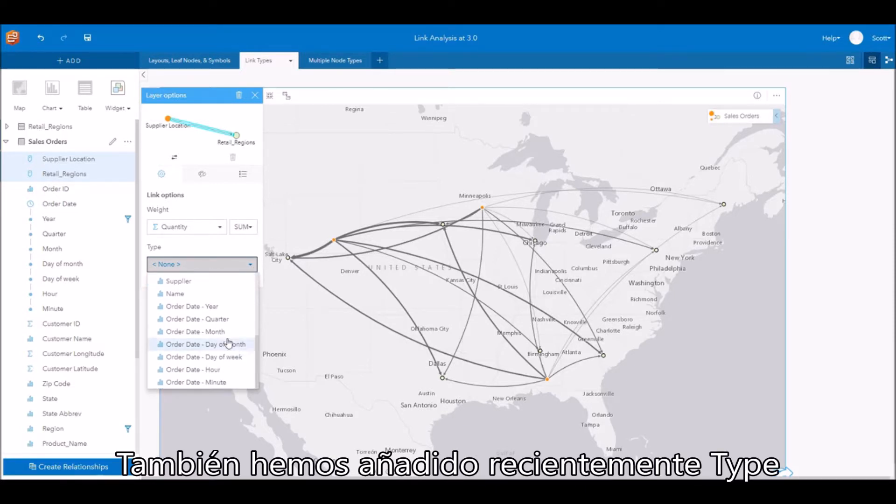
pyautogui.click(206, 308)
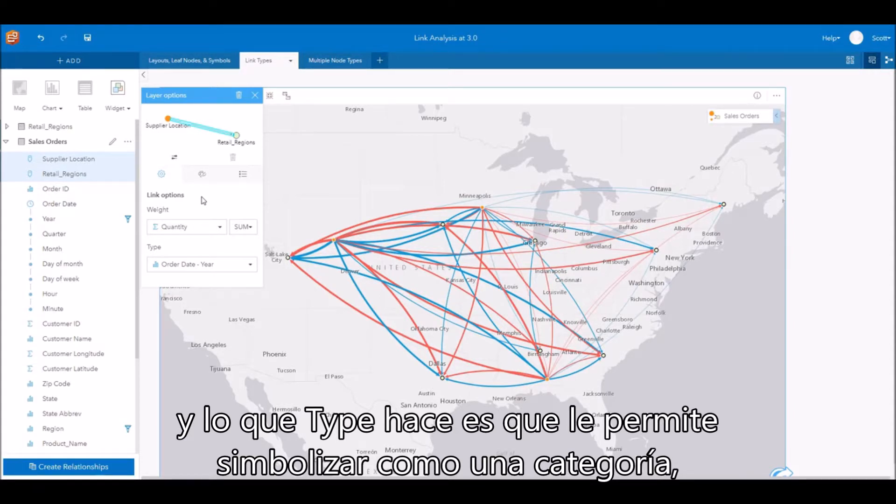
pyautogui.click(243, 175)
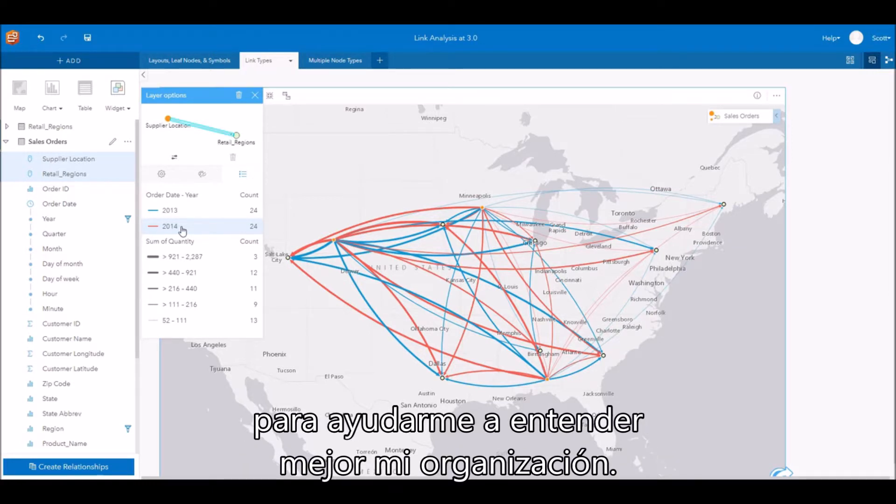
# On the Multiple Node Types page, create a link chart from director_name and movie_name of Small Movies.
pyautogui.click(328, 62)
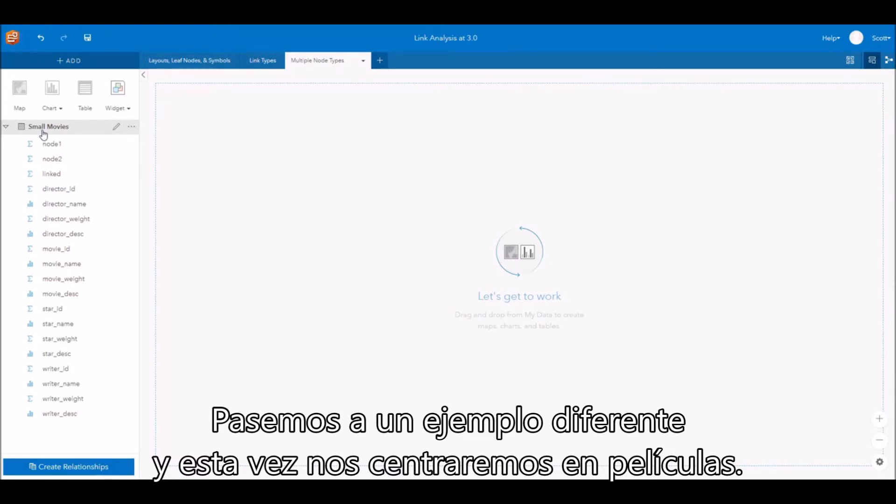
pyautogui.click(16, 205)
pyautogui.click(15, 265)
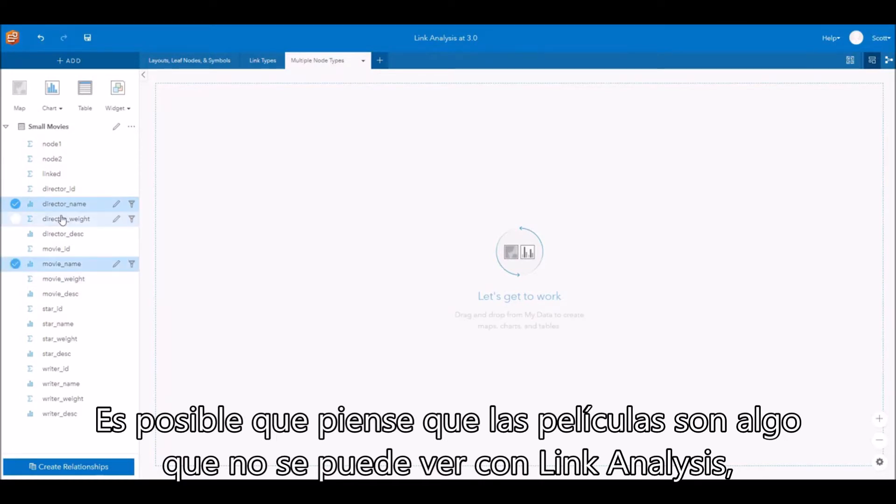
pyautogui.moveTo(52, 205); pyautogui.dragTo(292, 212)
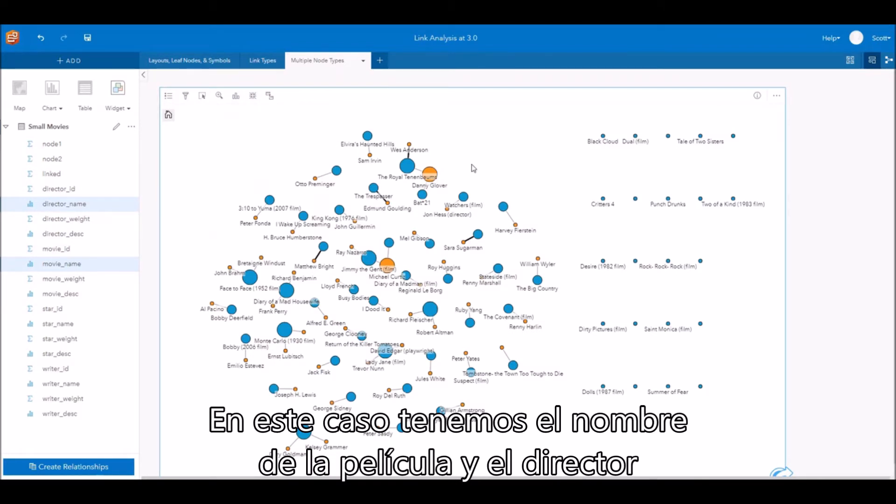
# Inspect the director and movie links, and add star_name and writer_name as further node types connected to movie_name.
pyautogui.scroll(4, 473, 168)
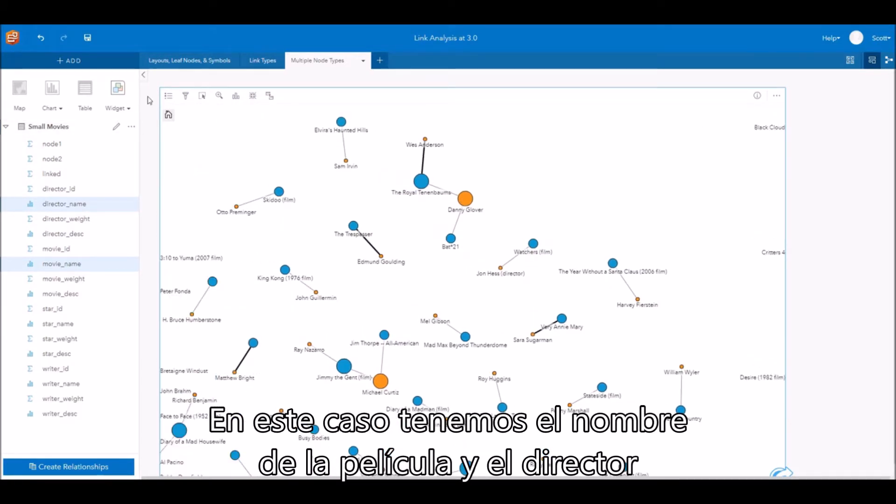
pyautogui.click(167, 97)
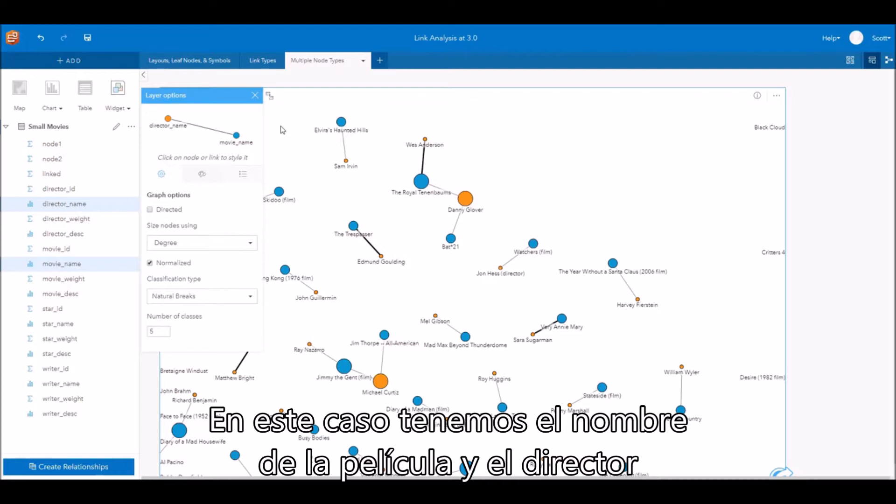
pyautogui.moveTo(436, 222); pyautogui.dragTo(465, 264)
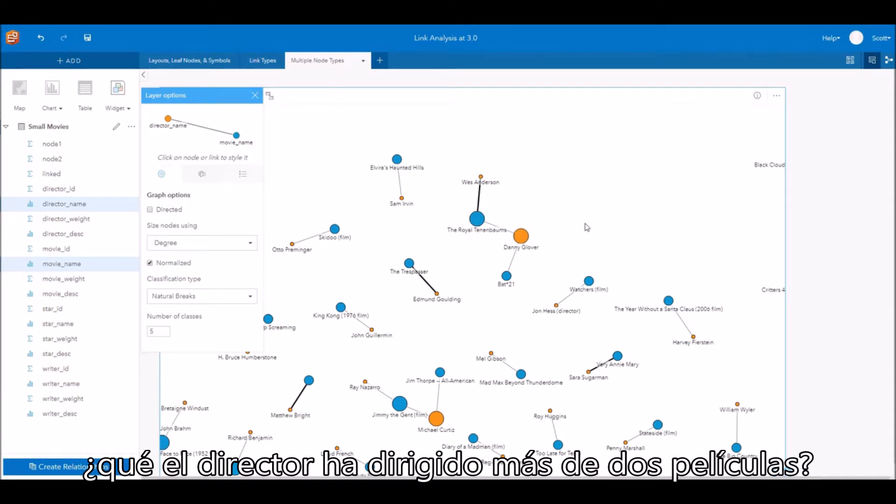
pyautogui.moveTo(490, 381); pyautogui.dragTo(546, 210)
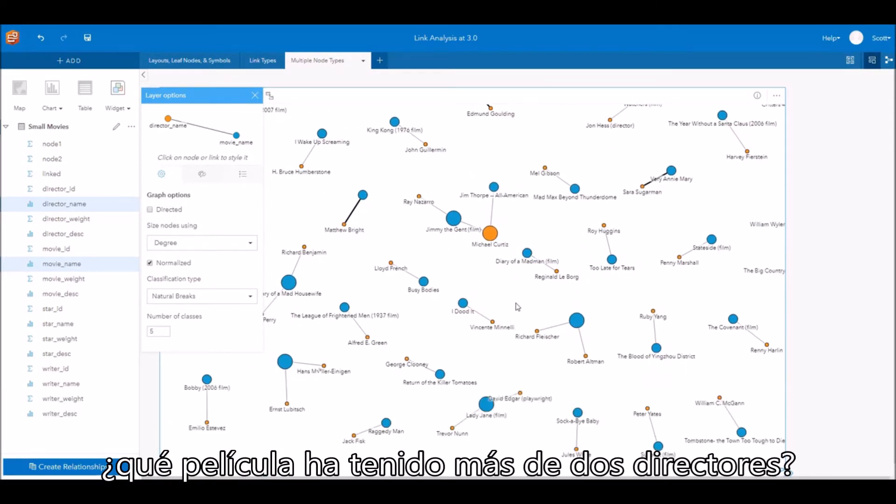
pyautogui.moveTo(515, 302); pyautogui.dragTo(548, 250)
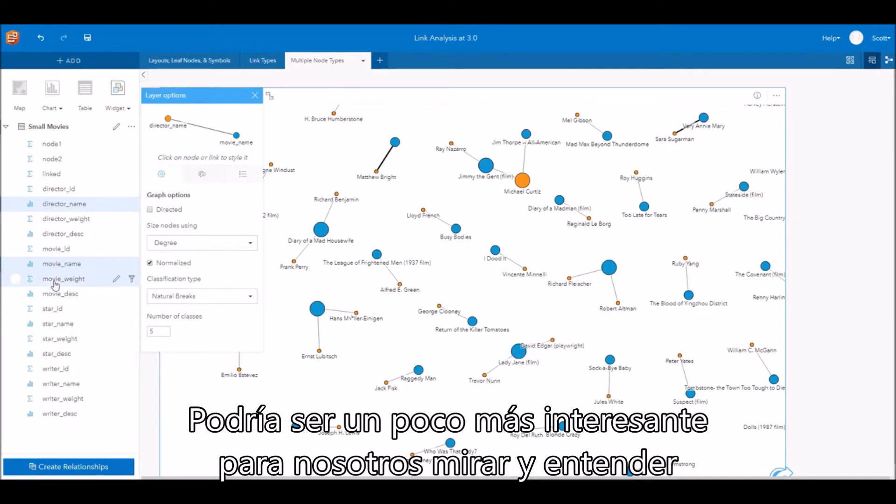
pyautogui.click(15, 326)
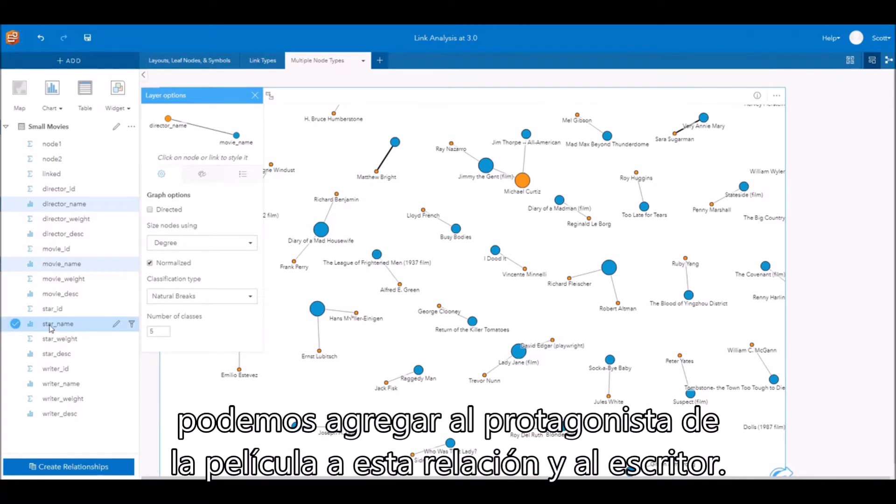
pyautogui.moveTo(52, 328); pyautogui.dragTo(237, 136)
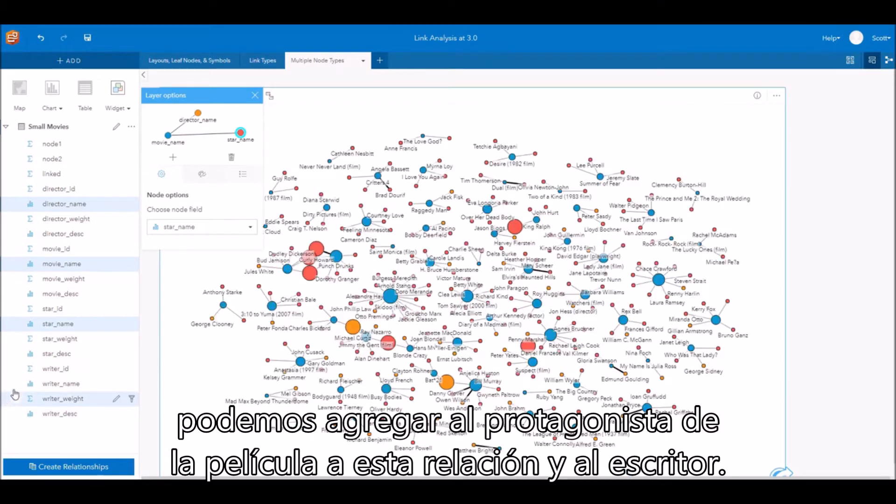
pyautogui.click(15, 385)
pyautogui.moveTo(60, 387); pyautogui.dragTo(241, 138)
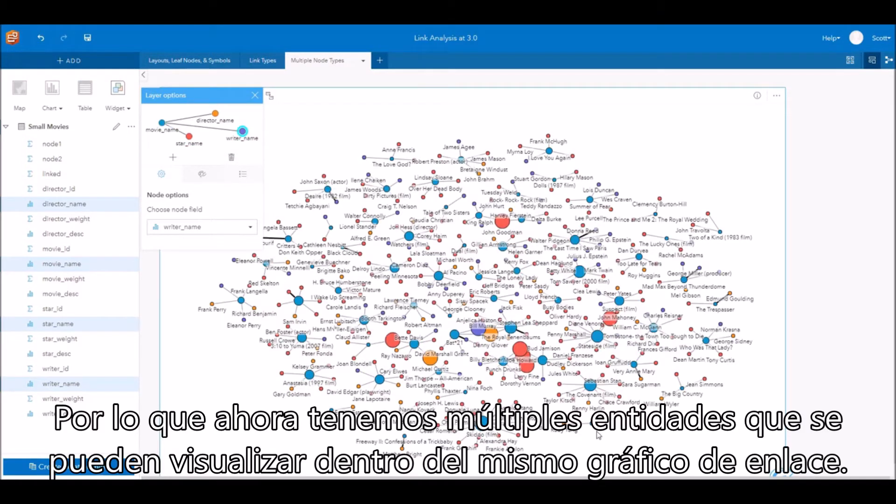
# Examine the enlarged nodes shared between The Royal Tenenbaums and Bat*21, and between Punch Drunks and Sock-a-Bye Baby.
pyautogui.scroll(8, 534, 400)
pyautogui.moveTo(535, 198); pyautogui.dragTo(572, 291)
pyautogui.moveTo(585, 233); pyautogui.dragTo(689, 260)
pyautogui.moveTo(537, 300); pyautogui.dragTo(551, 335)
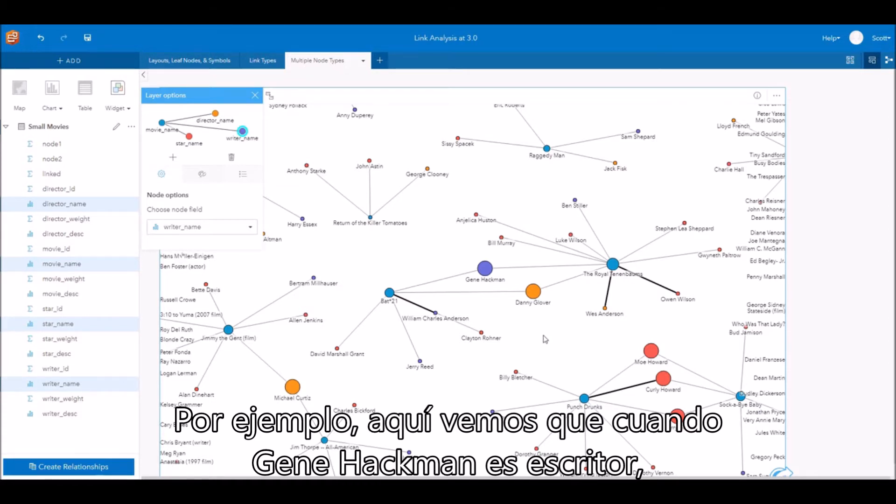
pyautogui.moveTo(488, 271)
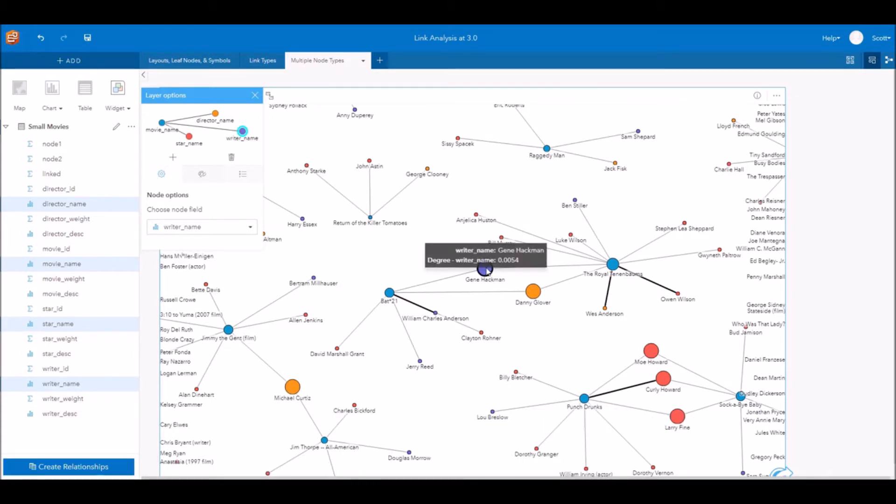
pyautogui.moveTo(533, 300)
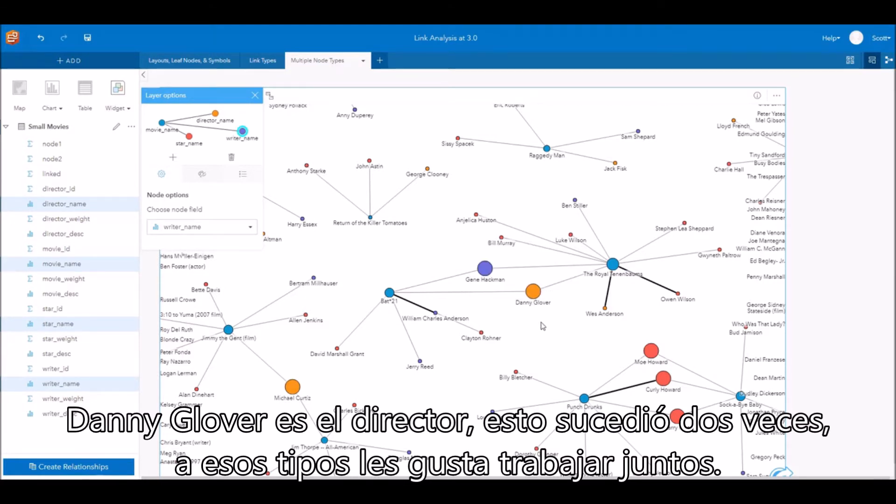
pyautogui.moveTo(555, 350); pyautogui.dragTo(400, 287)
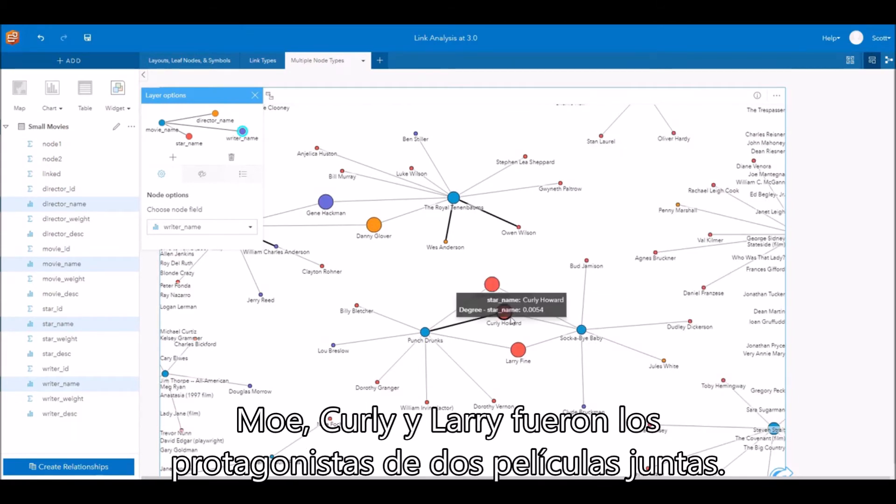
pyautogui.moveTo(519, 352)
pyautogui.moveTo(526, 372); pyautogui.dragTo(541, 392)
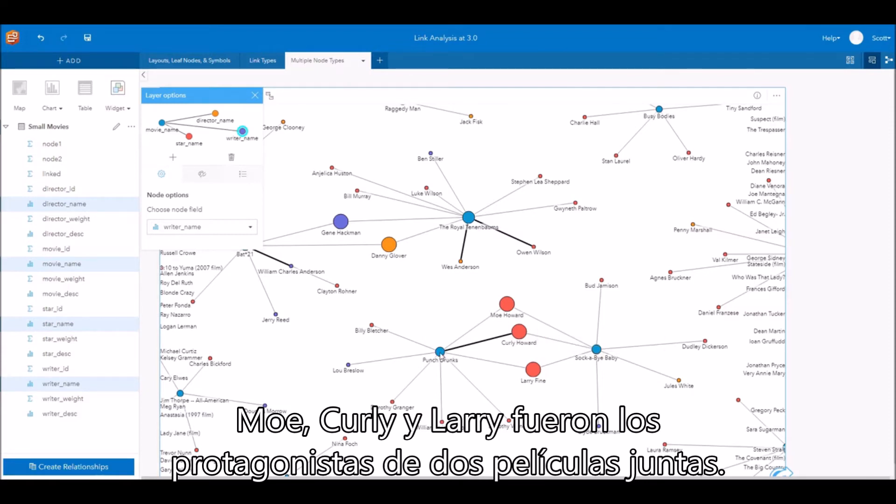
pyautogui.moveTo(499, 286); pyautogui.dragTo(528, 288)
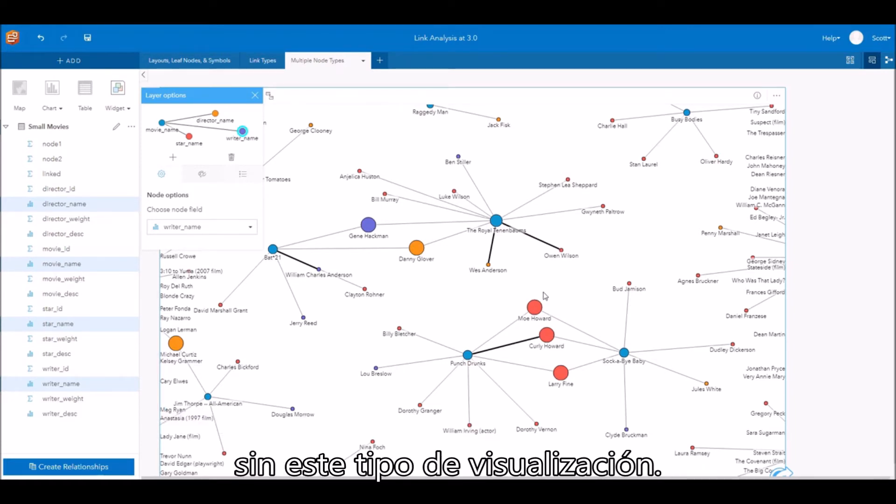
# Size the nodes of the movie link chart using Betweenness centrality.
pyautogui.click(161, 174)
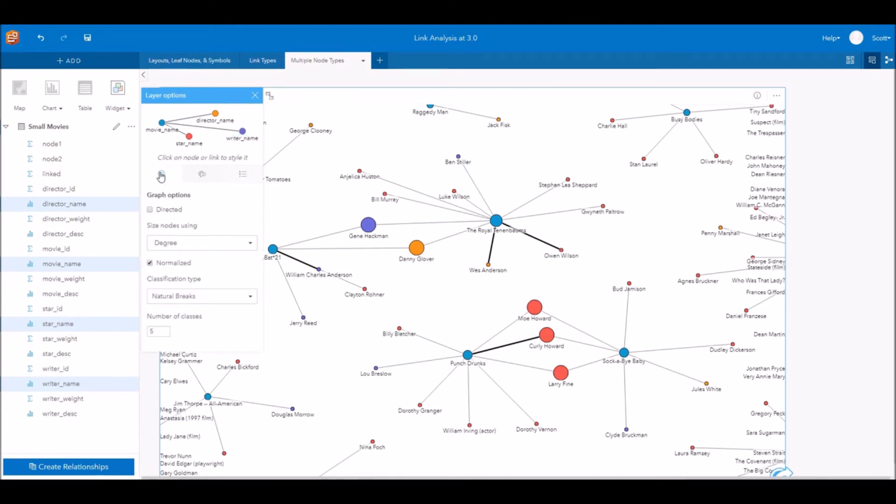
pyautogui.click(250, 244)
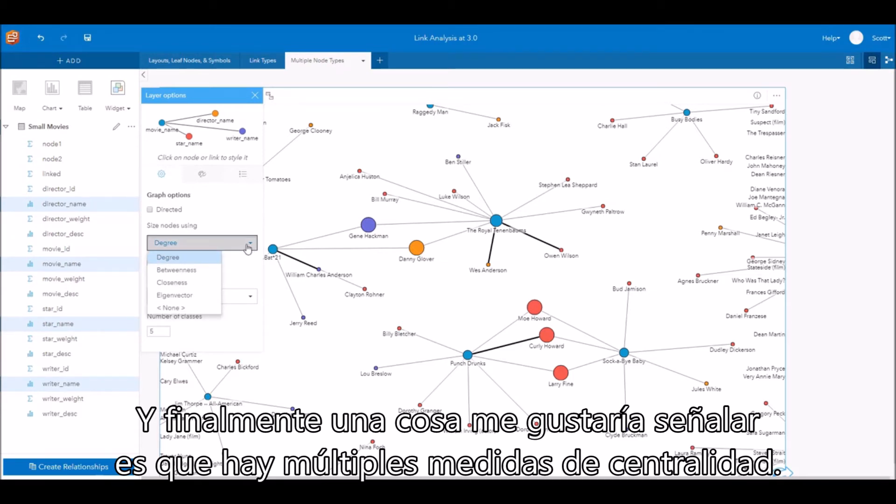
pyautogui.click(167, 273)
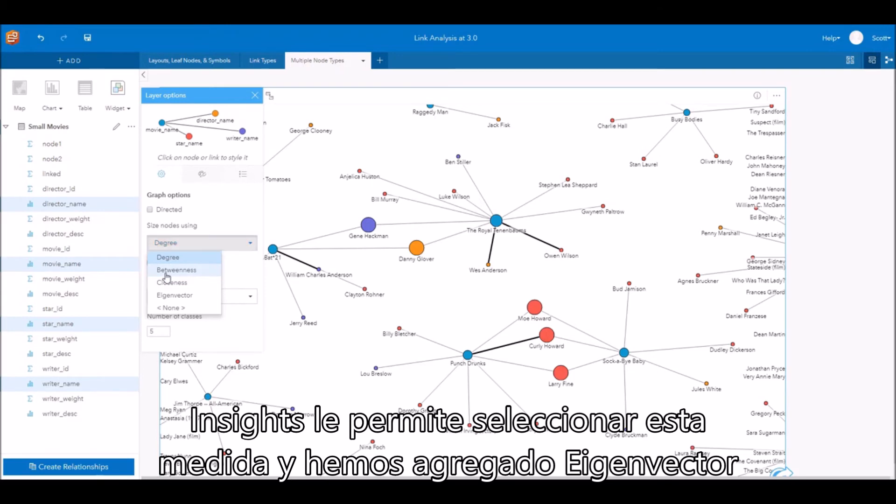
# Size the nodes of the movie link chart using Eigenvector centrality and review the other centrality measures.
pyautogui.click(247, 248)
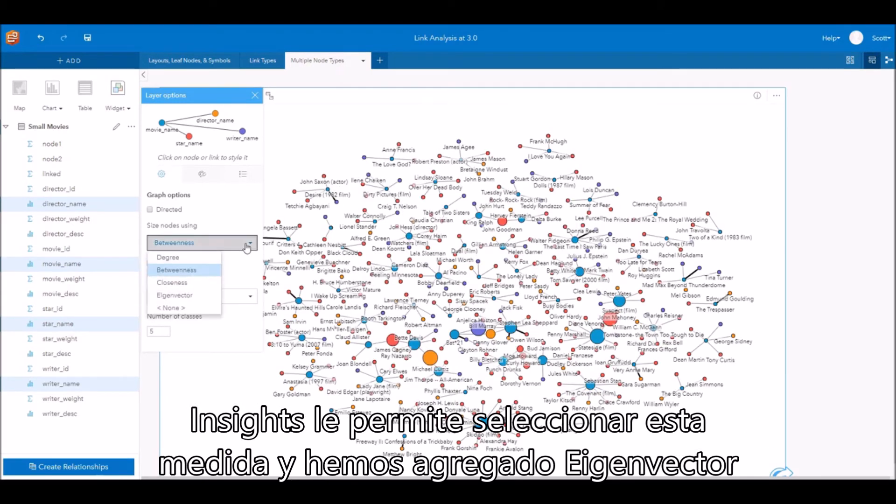
pyautogui.click(181, 297)
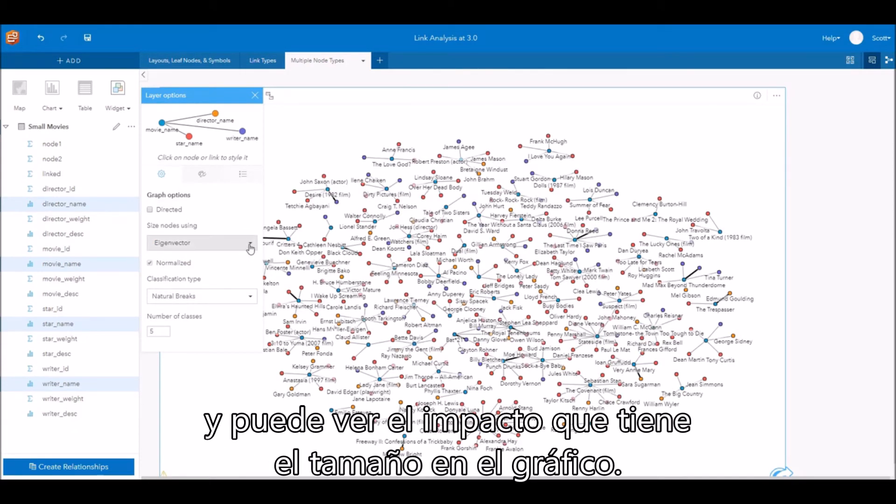
pyautogui.click(251, 248)
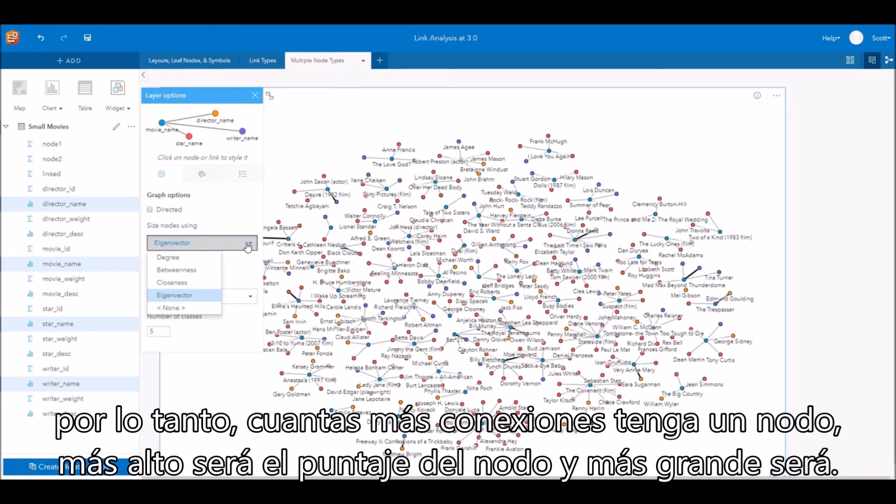
pyautogui.click(305, 146)
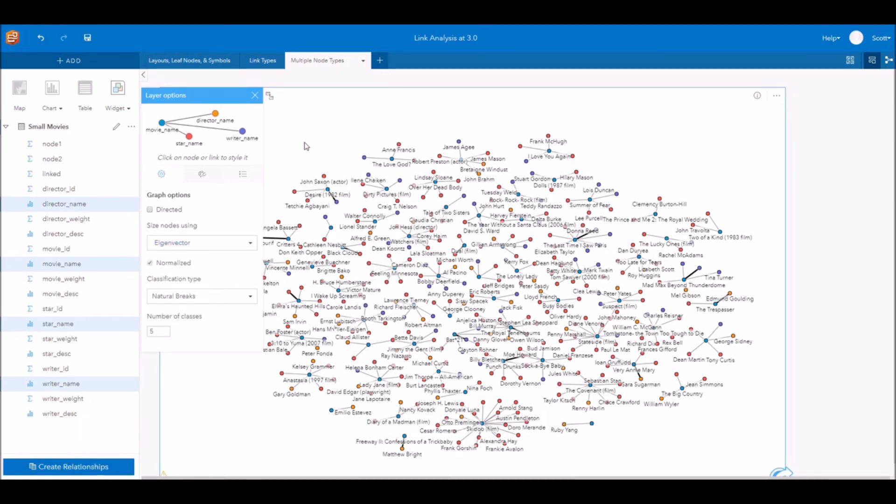